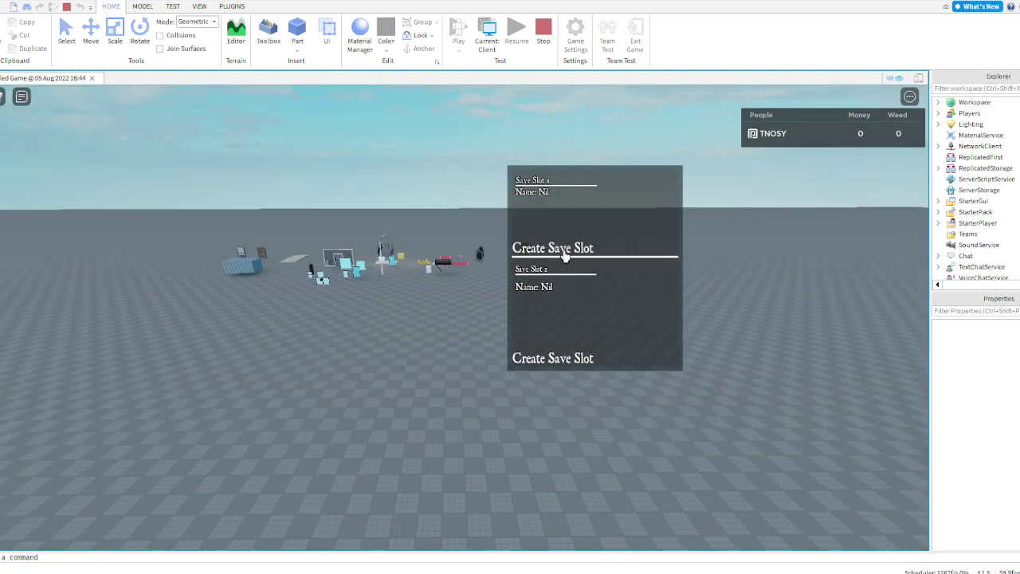
- Start character creation and hide the leaderboard from the in-game menu
{"action": "left_click", "coordinate": [564, 252]}
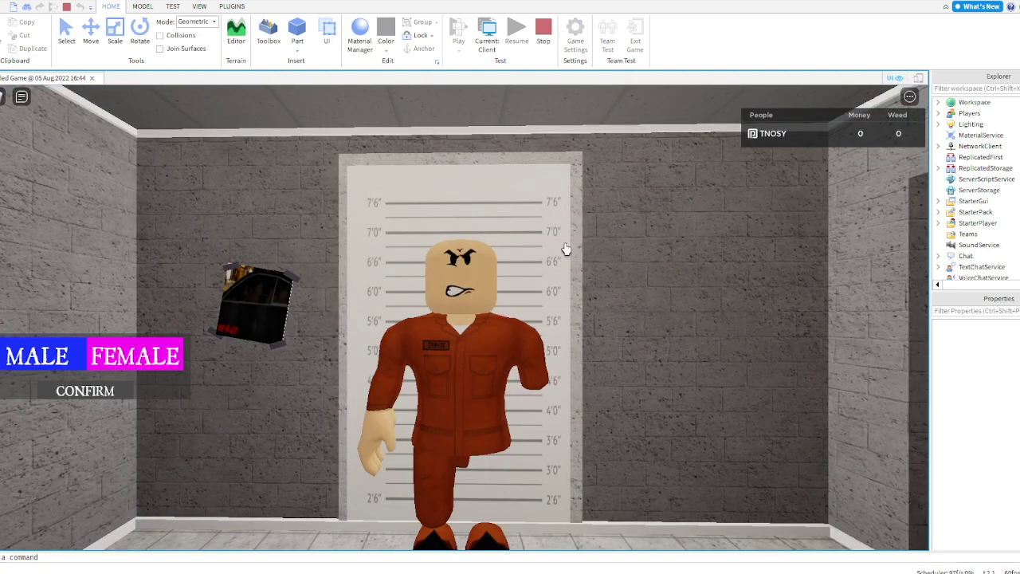
{"action": "left_click", "coordinate": [909, 96]}
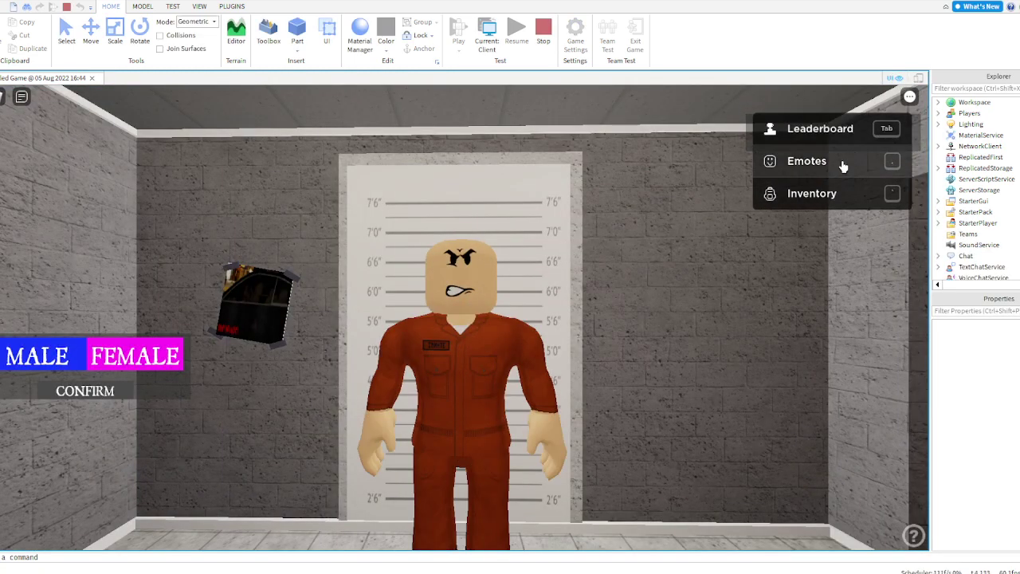
{"action": "left_click", "coordinate": [822, 135]}
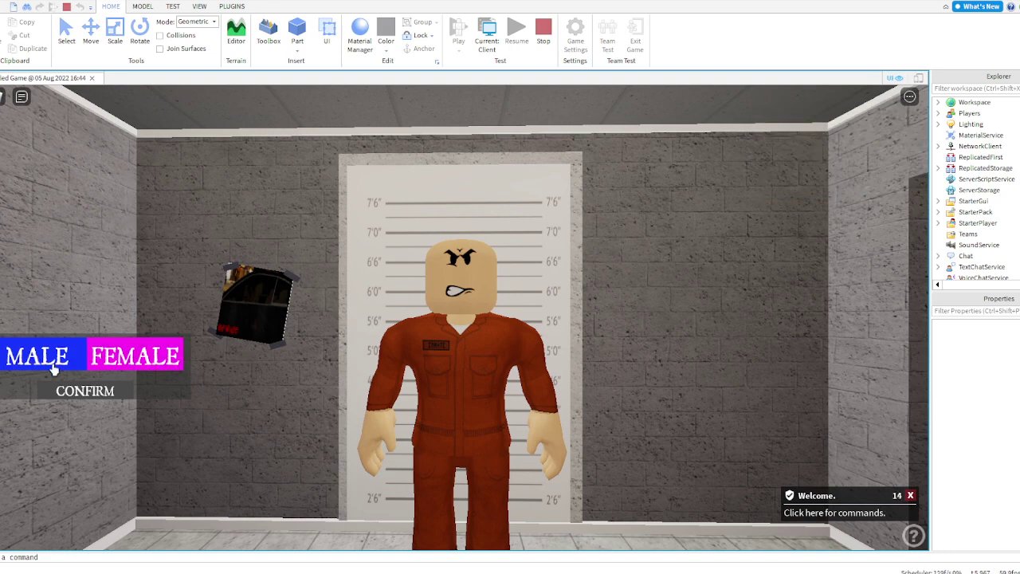
- Choose the male character and name him Abdul Acosta
{"action": "left_click", "coordinate": [94, 390]}
{"action": "left_click", "coordinate": [303, 307]}
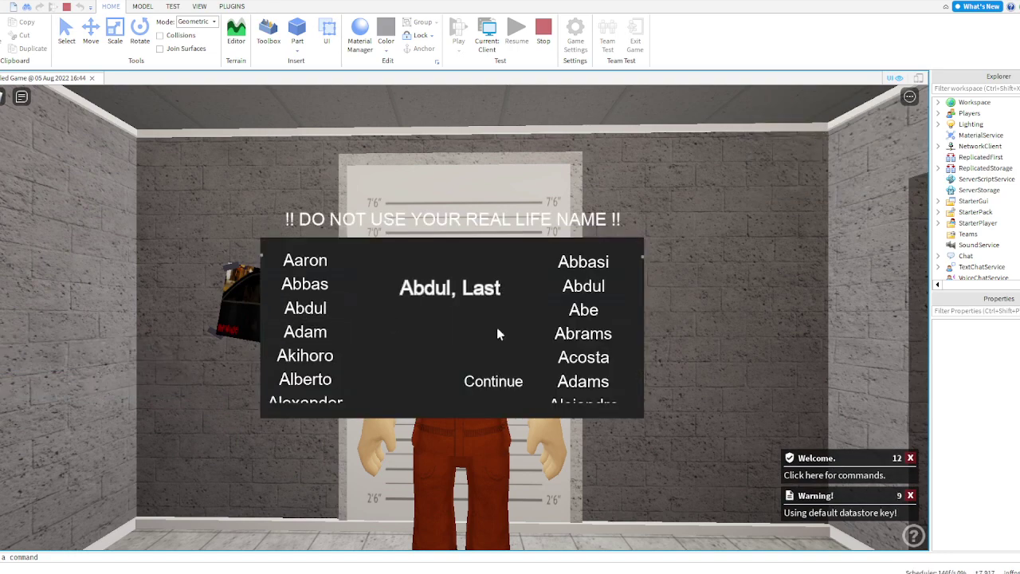
{"action": "left_click", "coordinate": [607, 368]}
{"action": "left_click", "coordinate": [506, 385]}
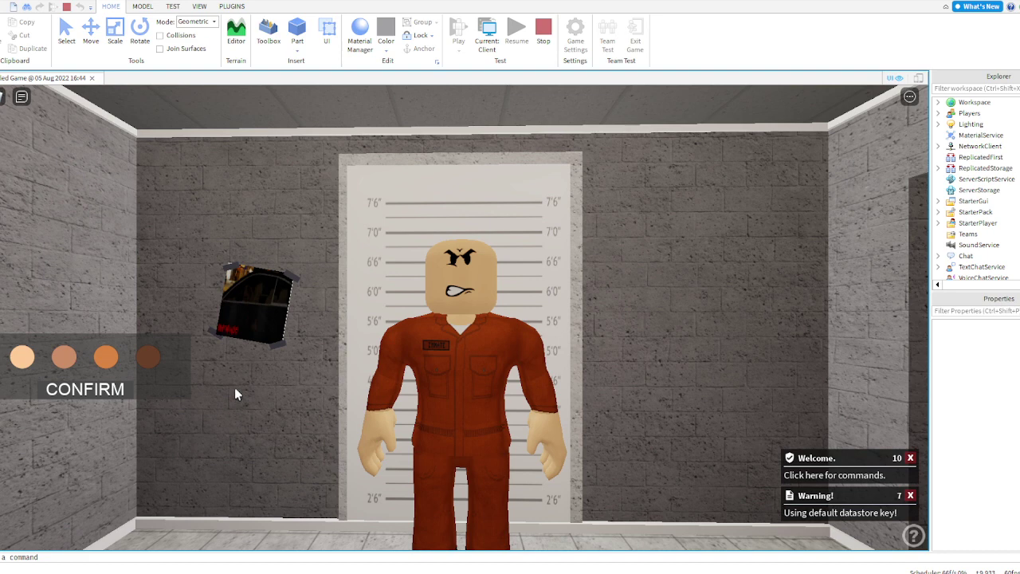
- Give Abdul a darker skin tone and confirm a face
{"action": "left_click", "coordinate": [107, 360]}
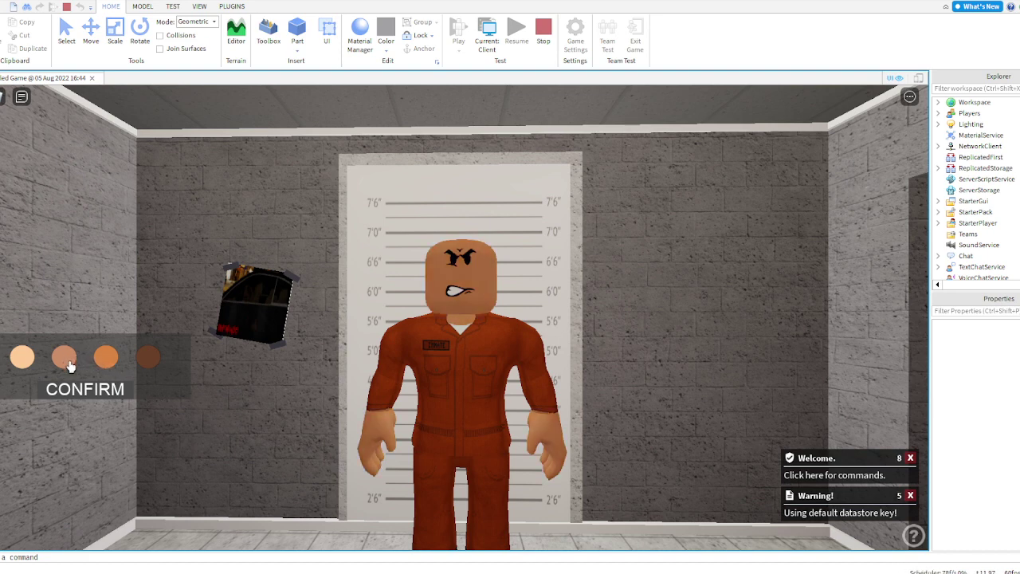
{"action": "left_click", "coordinate": [85, 397]}
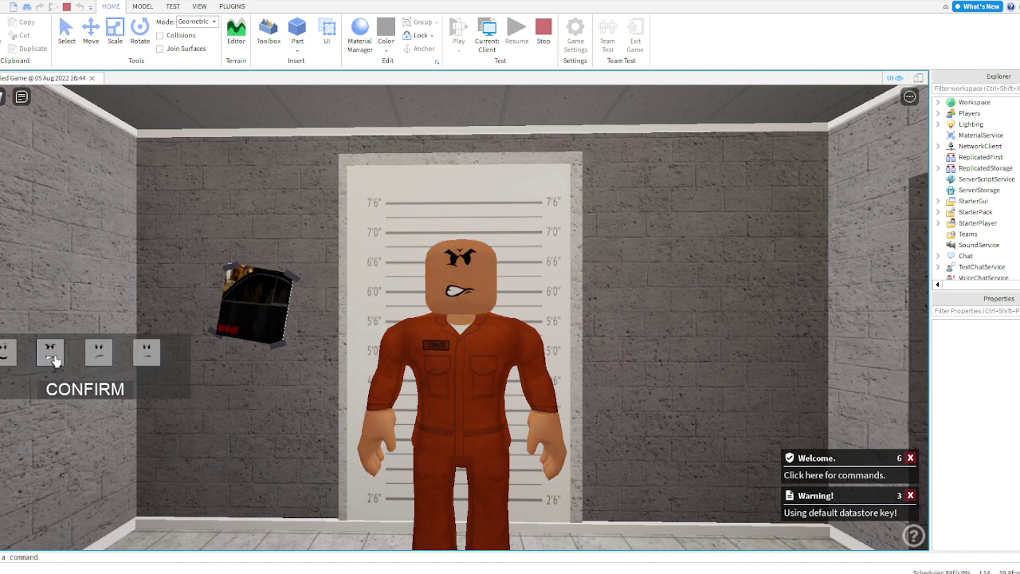
{"action": "left_click", "coordinate": [86, 392]}
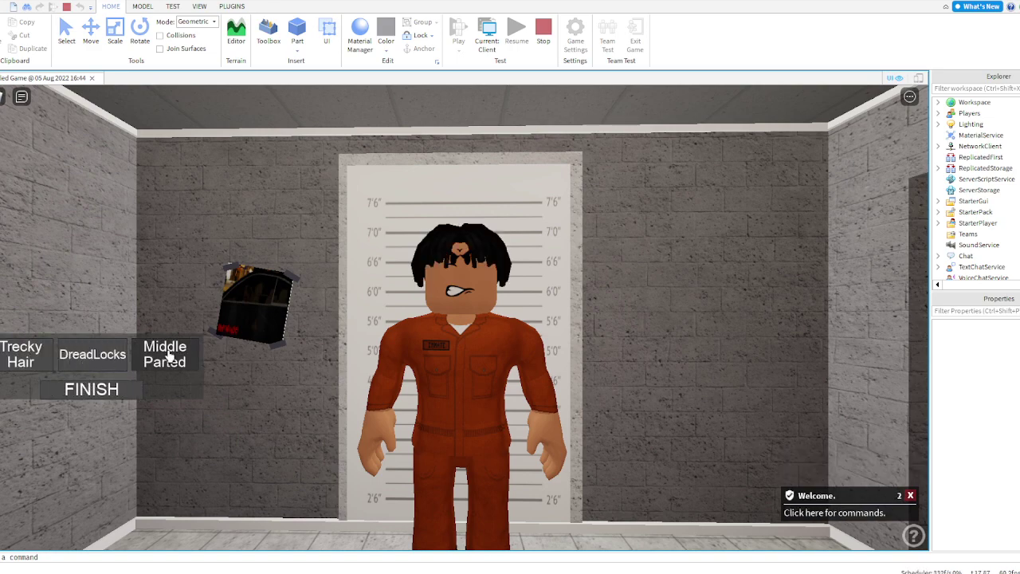
- Spawn into the city and run past the red building's glass doors
{"action": "left_click", "coordinate": [113, 390]}
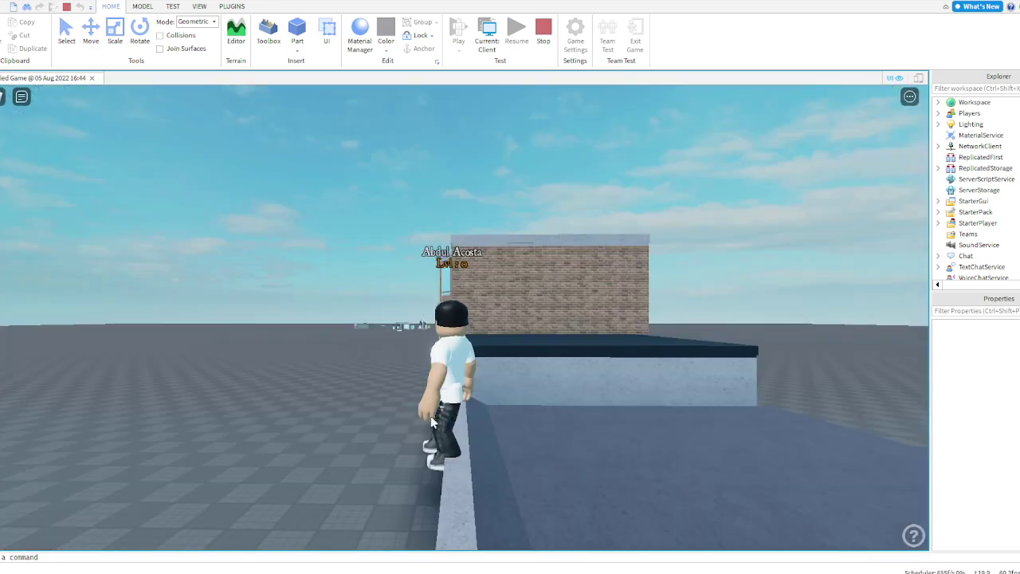
{"action": "key", "text": "w"}
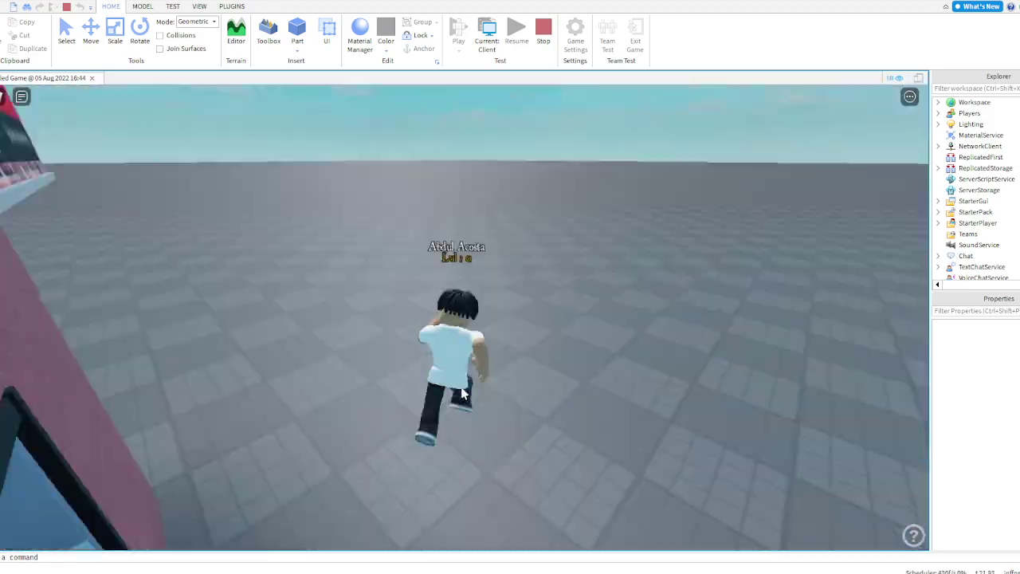
{"action": "key", "text": "w"}
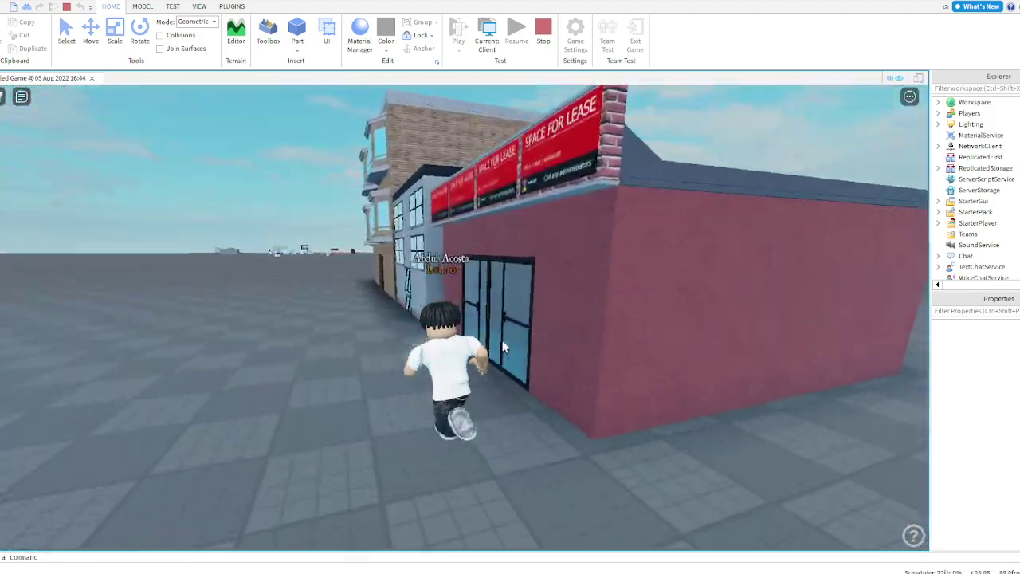
{"action": "key", "text": "w"}
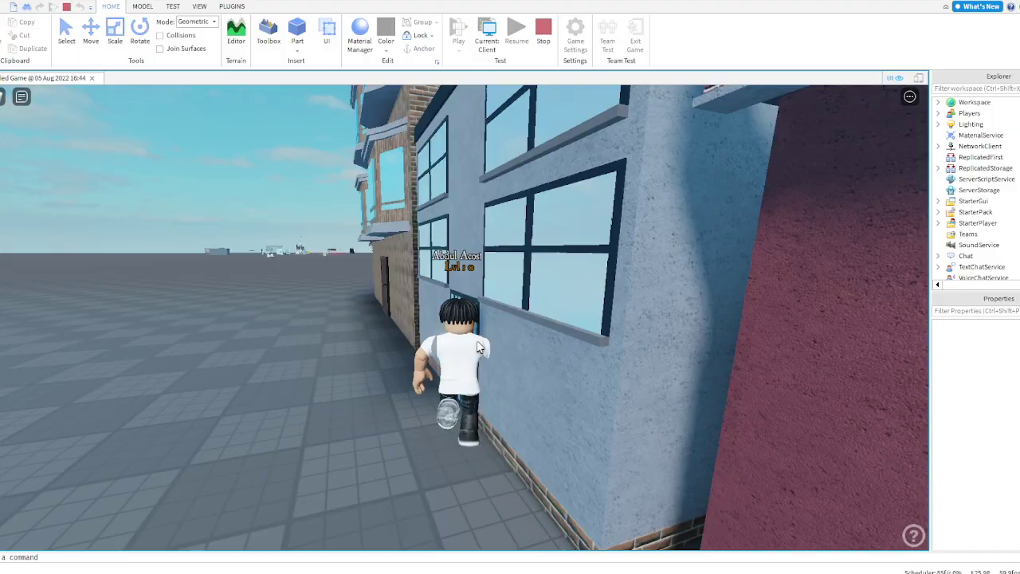
{"action": "key", "text": "w"}
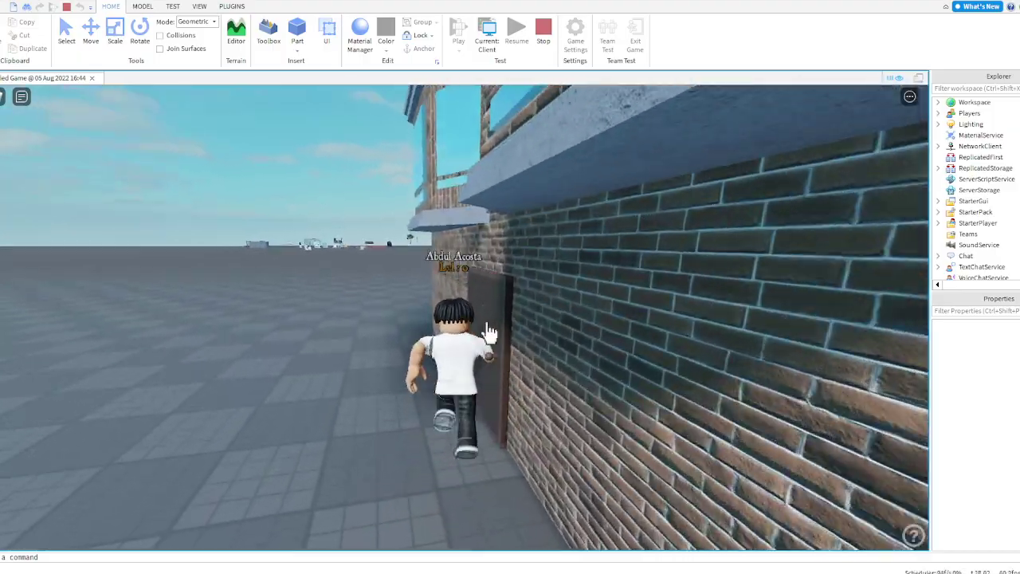
- Follow the brick wall, turn left, and walk up to the brown door
{"action": "key", "text": "w"}
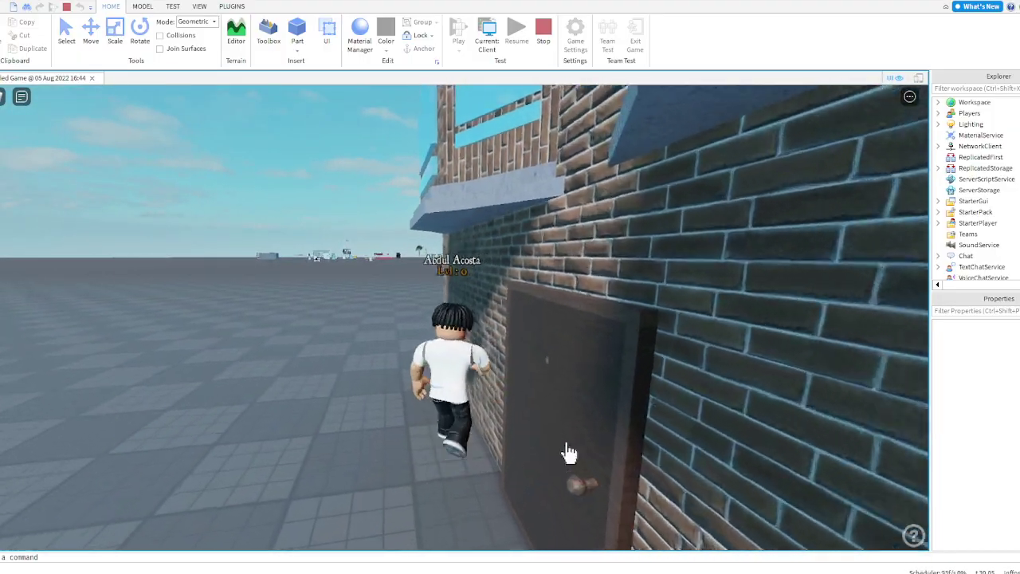
{"action": "key", "text": "w"}
{"action": "key", "text": "a"}
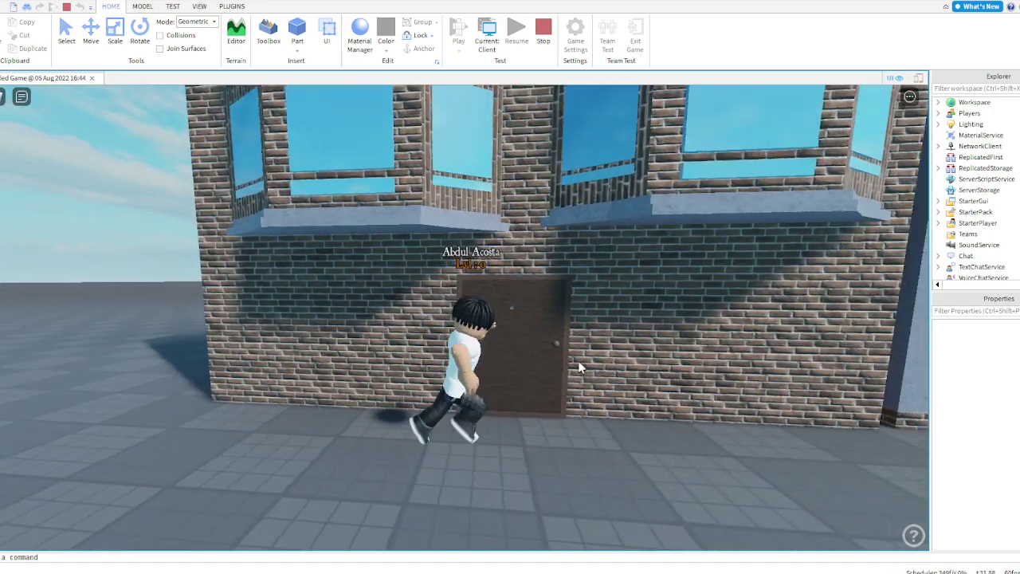
{"action": "key", "text": "w"}
{"action": "key", "text": "w"}
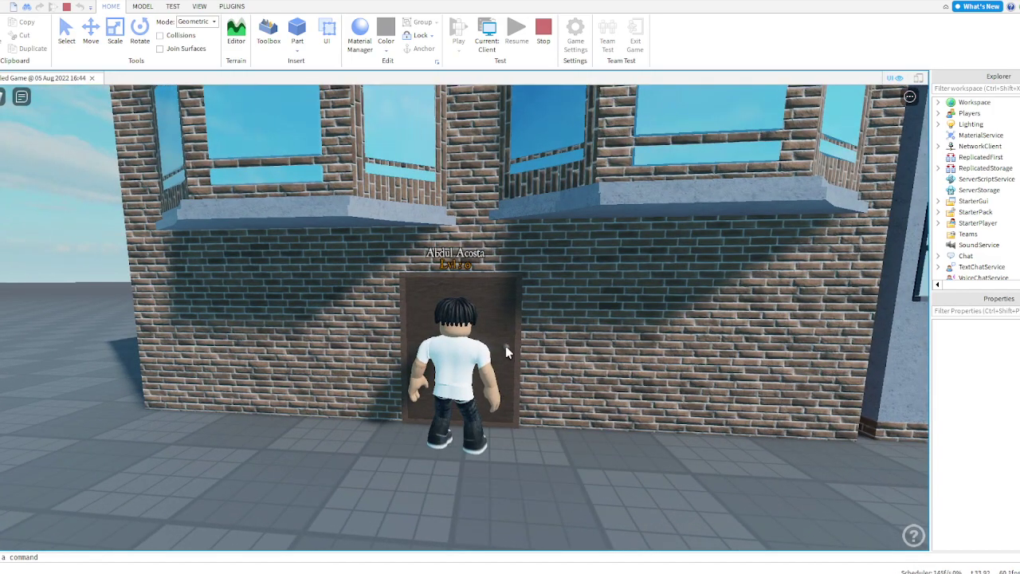